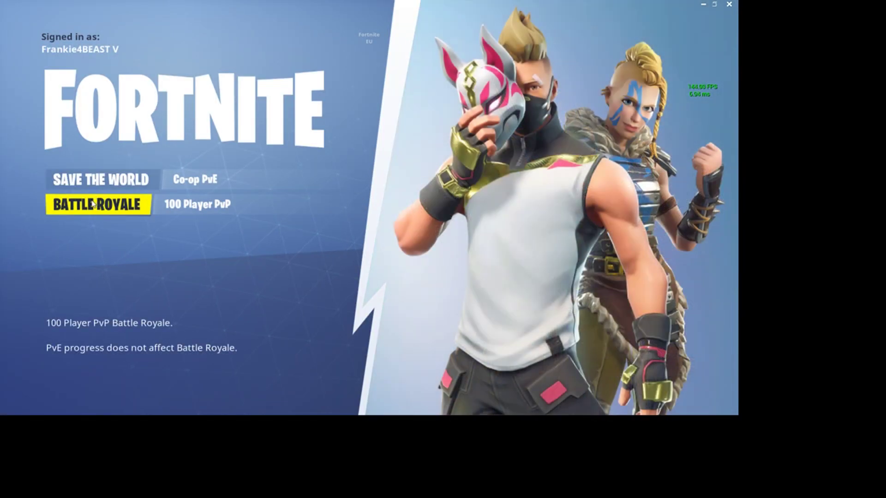
Launch Fortnite's Battle Royale mode from the mode chooser
click(93, 204)
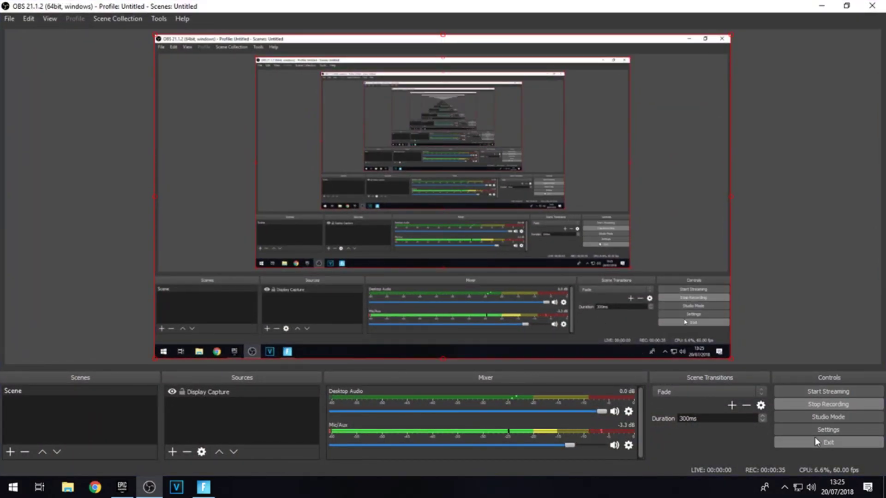
click(823, 431)
click(220, 88)
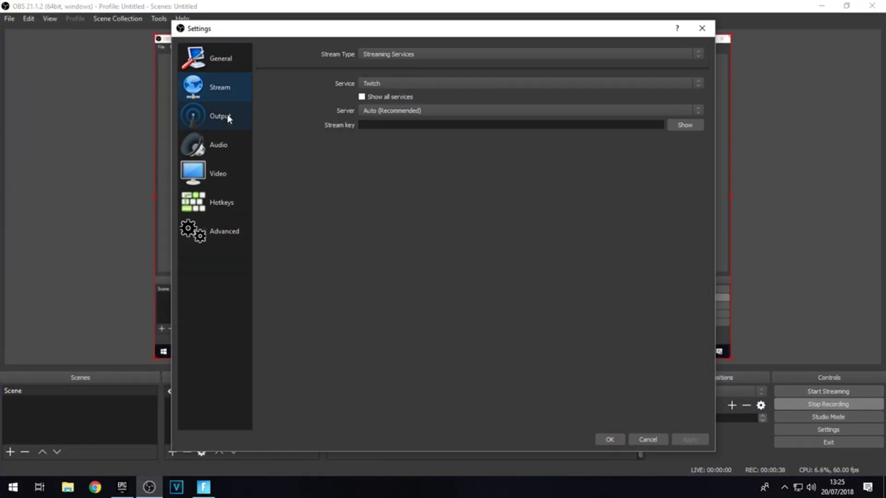
click(229, 117)
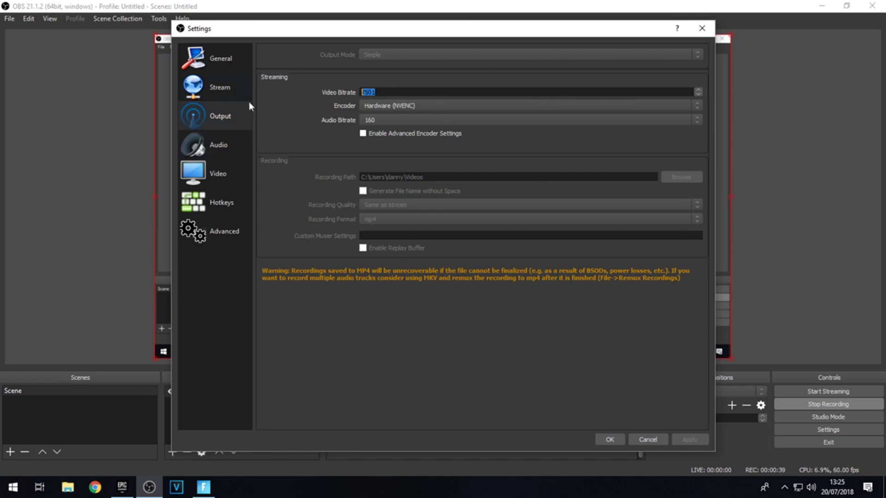
click(213, 178)
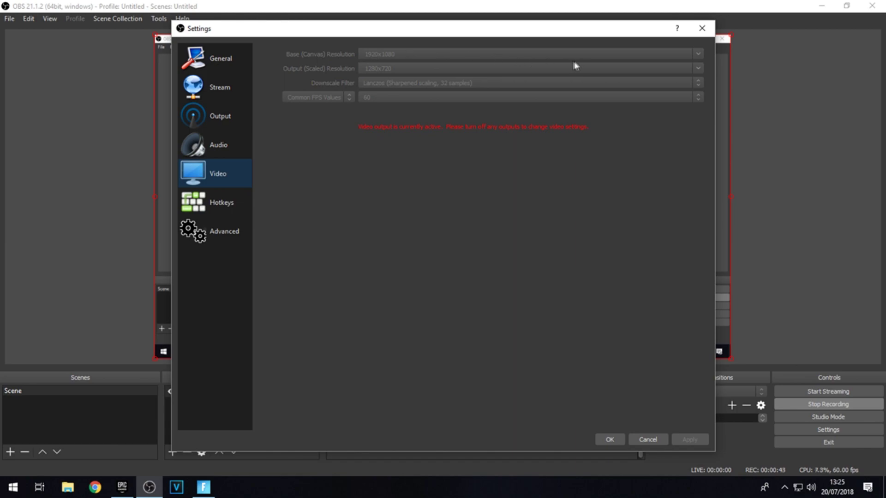
click(701, 28)
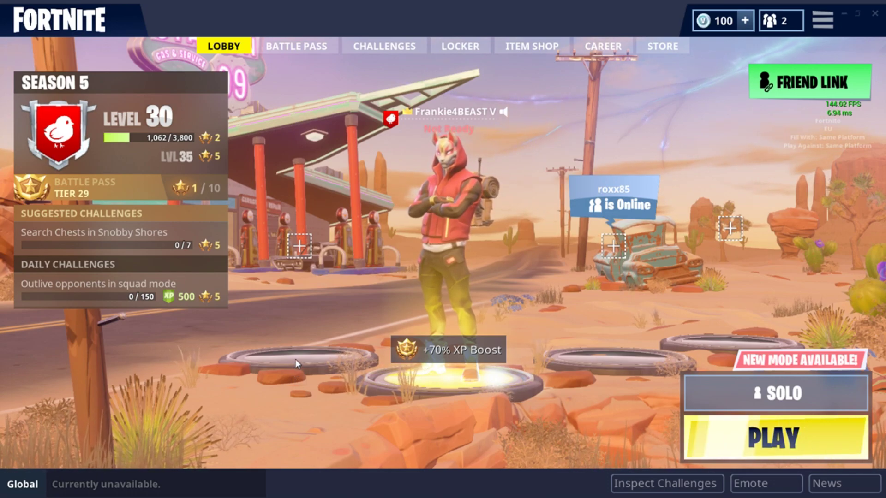
Look through the Challenges page and the Locker's outfit picker
click(371, 51)
click(460, 46)
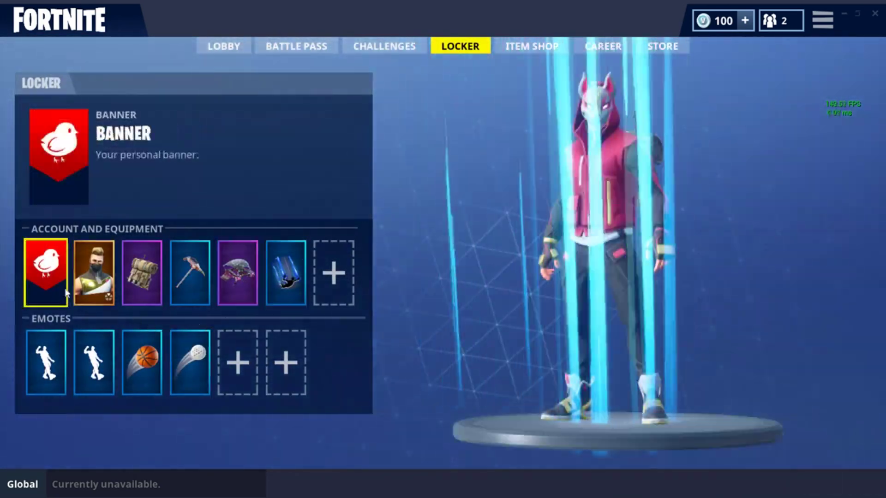
click(94, 272)
scroll(221, 295, down, 2)
Open the game settings on the Video page from the main menu
mouse_move(340, 318)
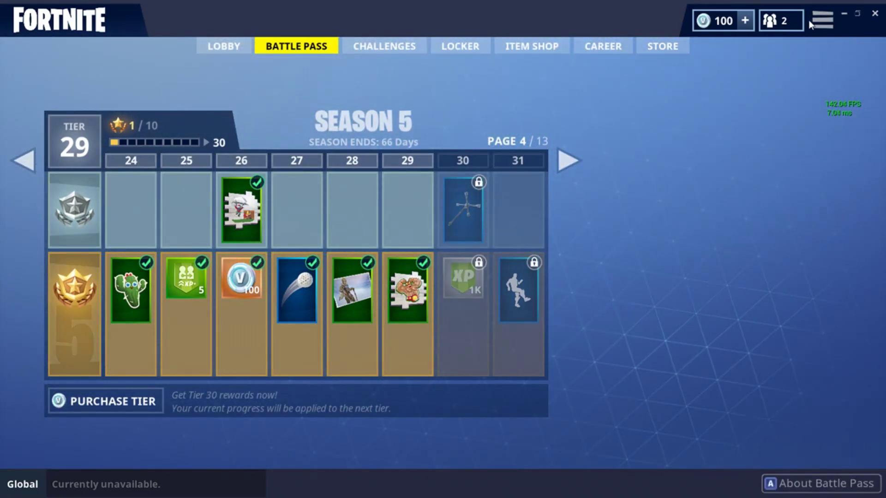
click(823, 22)
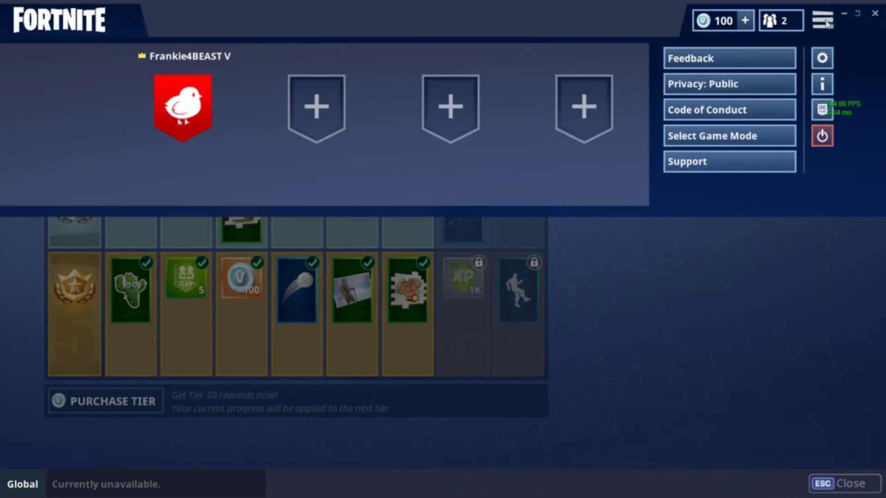
click(822, 58)
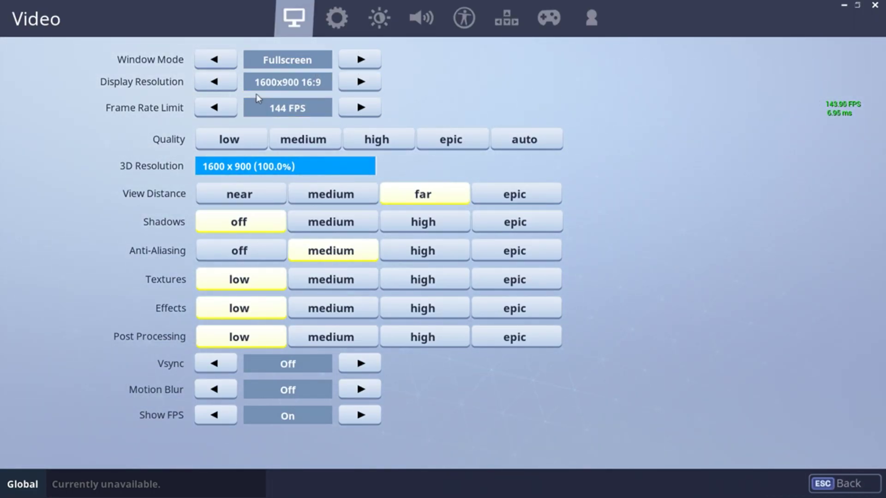
click(226, 65)
click(361, 63)
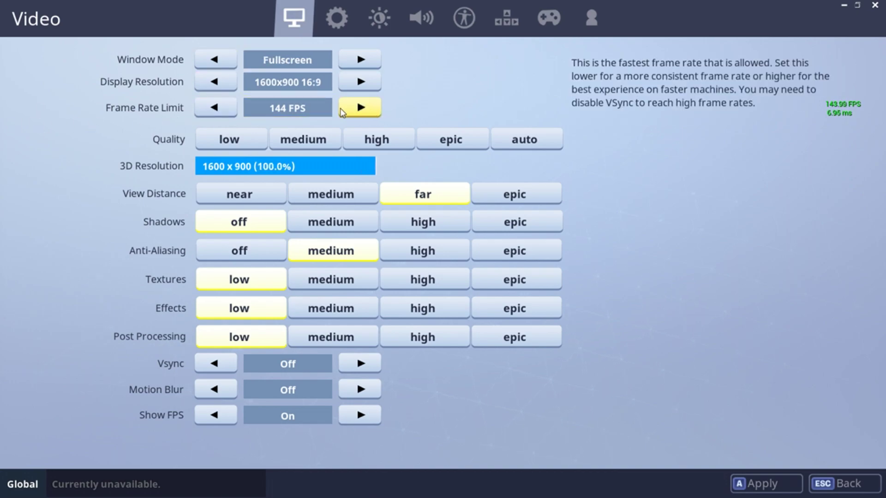
click(222, 109)
click(203, 110)
click(367, 114)
click(369, 114)
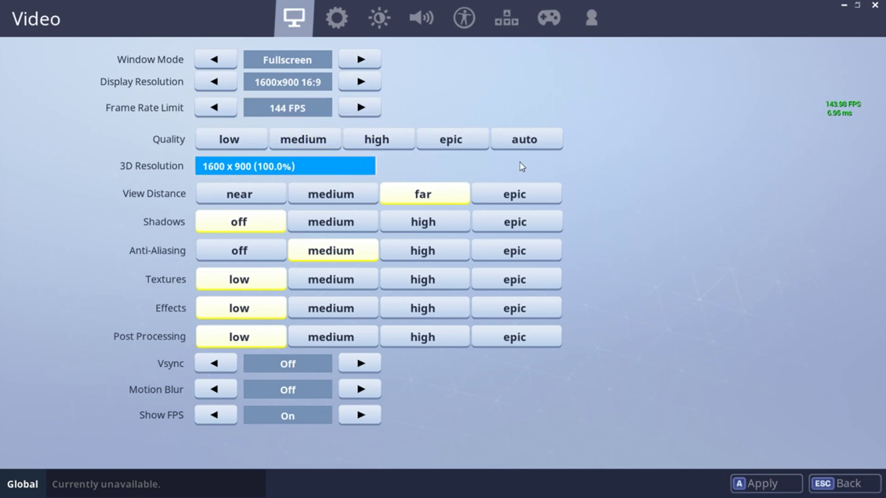
click(368, 88)
click(217, 88)
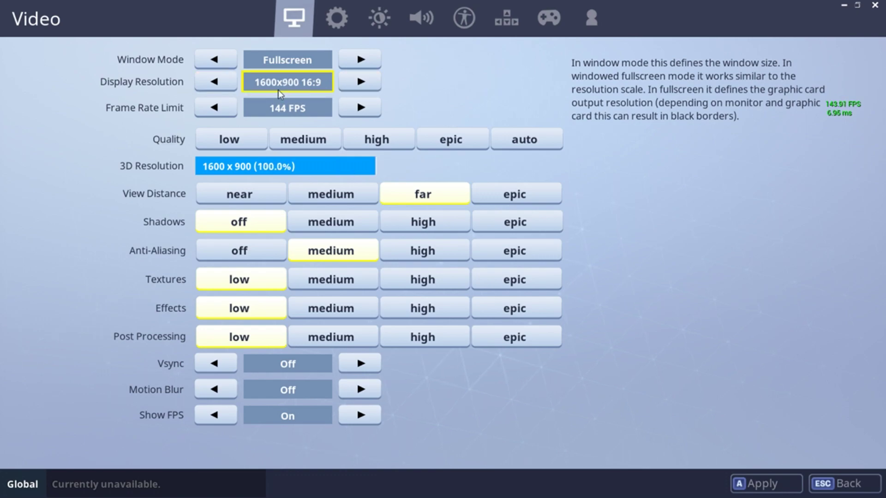
click(354, 85)
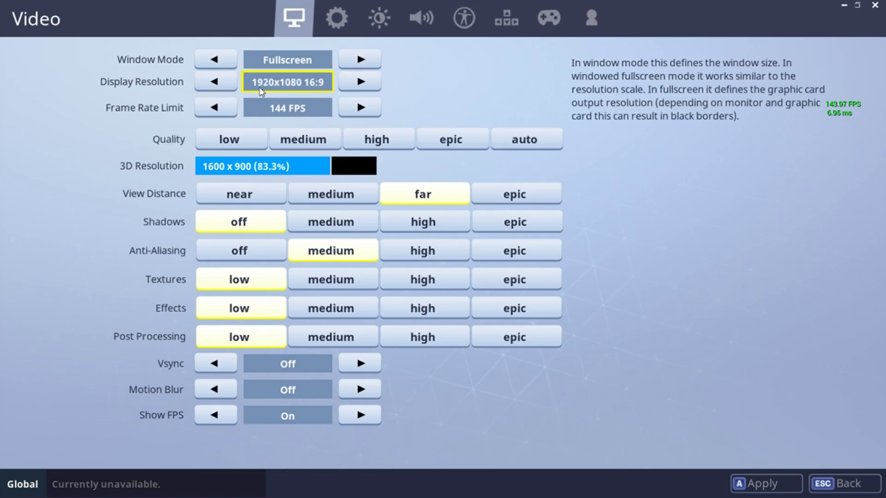
click(217, 82)
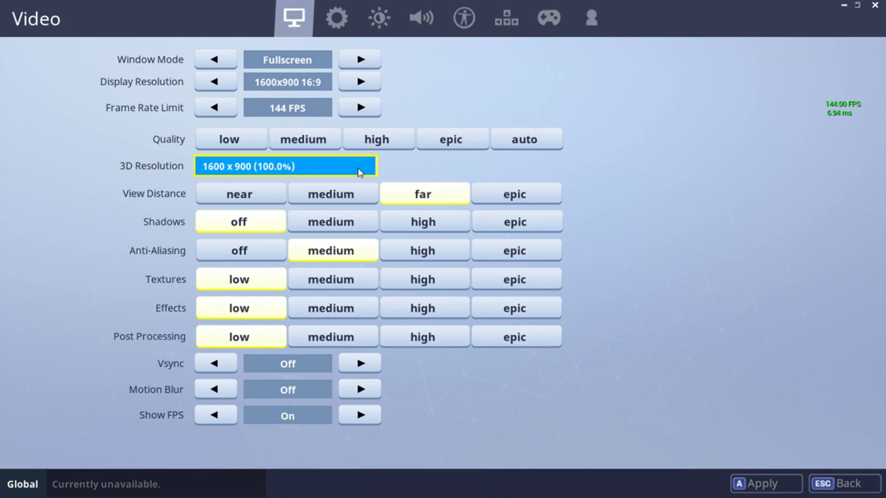
Drop 3D Resolution to 78.4%, restore it to 100% (1600 x 900), and enable the FPS counter
drag(355, 170, 310, 169)
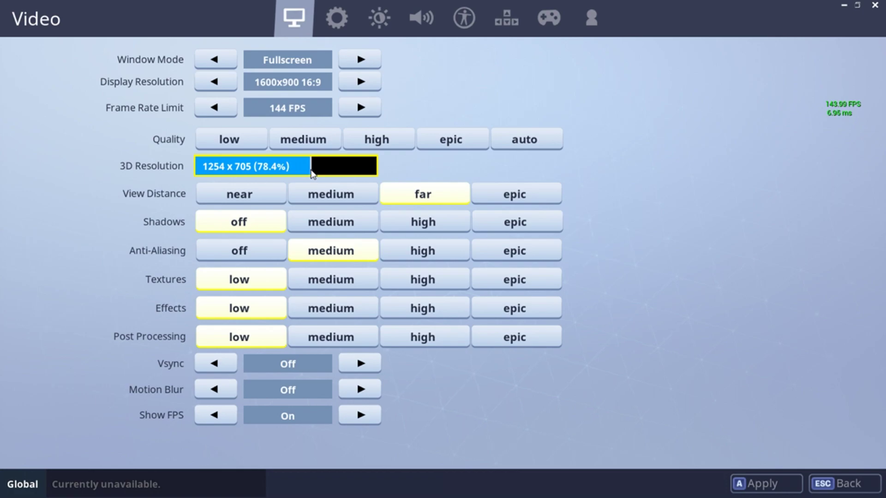
drag(312, 169, 594, 182)
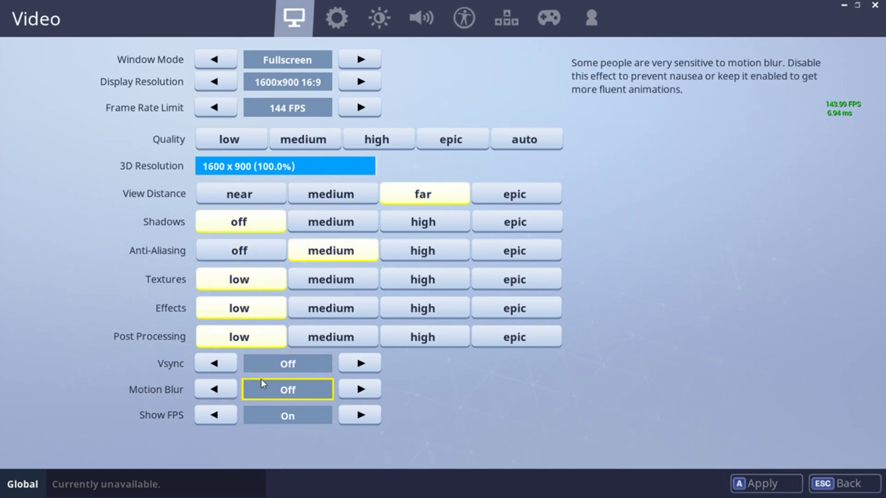
click(227, 421)
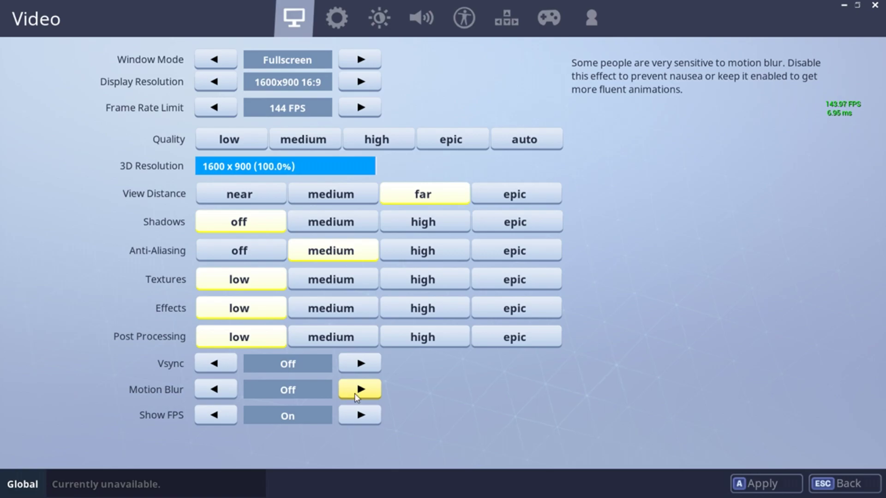
On the Game settings page, cycle the Matchmaking Region through NA-West, Brazil and NA-East
click(337, 18)
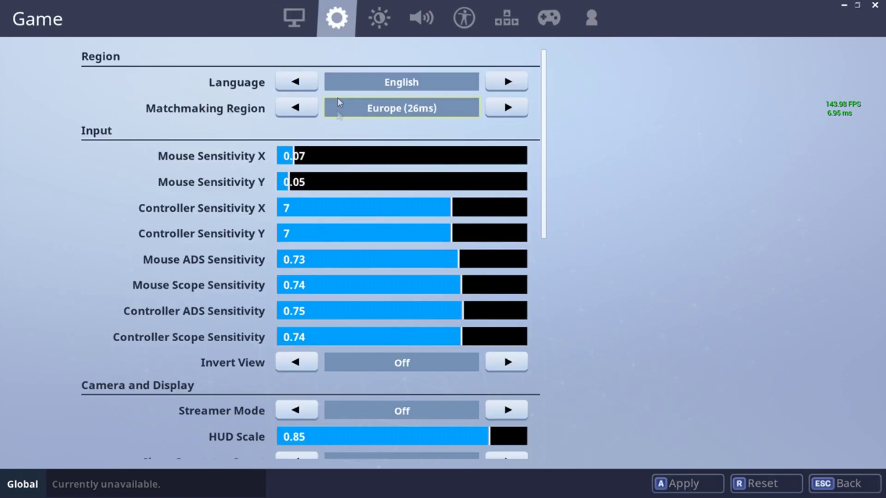
click(297, 107)
click(507, 110)
click(507, 109)
click(508, 111)
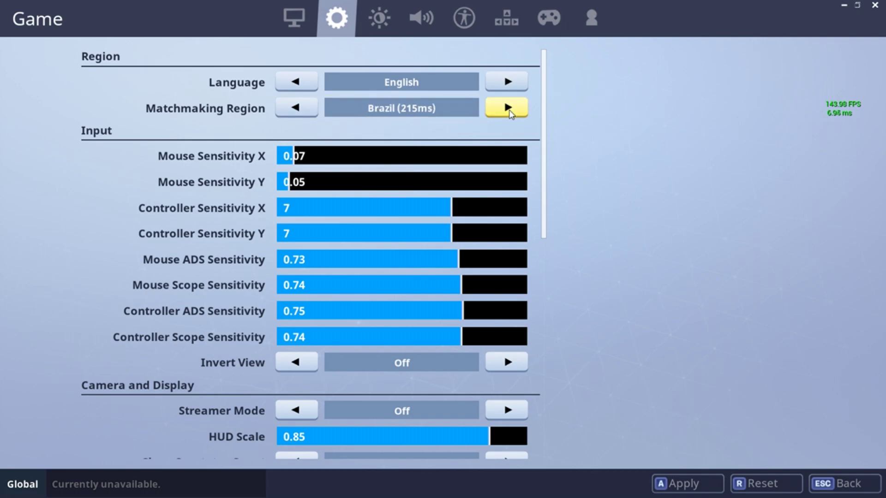
click(509, 110)
click(508, 111)
Set the Matchmaking Region back to Auto (26ms), apply, and exit to the lobby
click(297, 107)
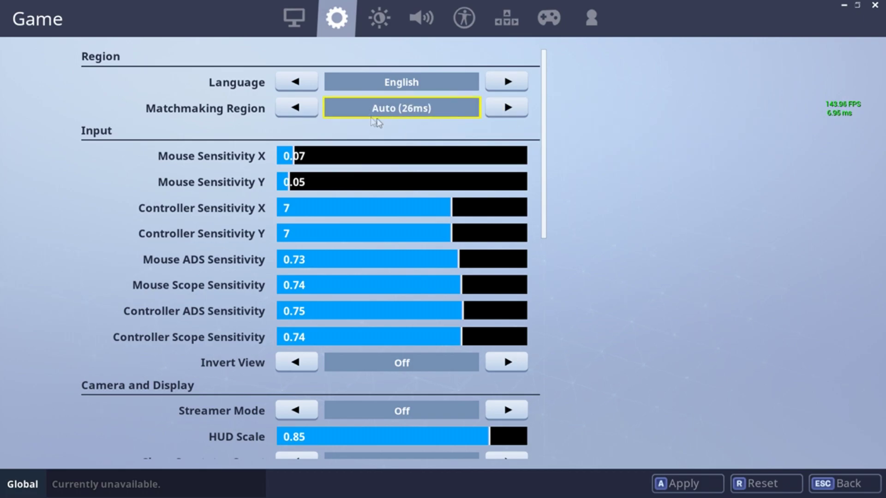
click(689, 482)
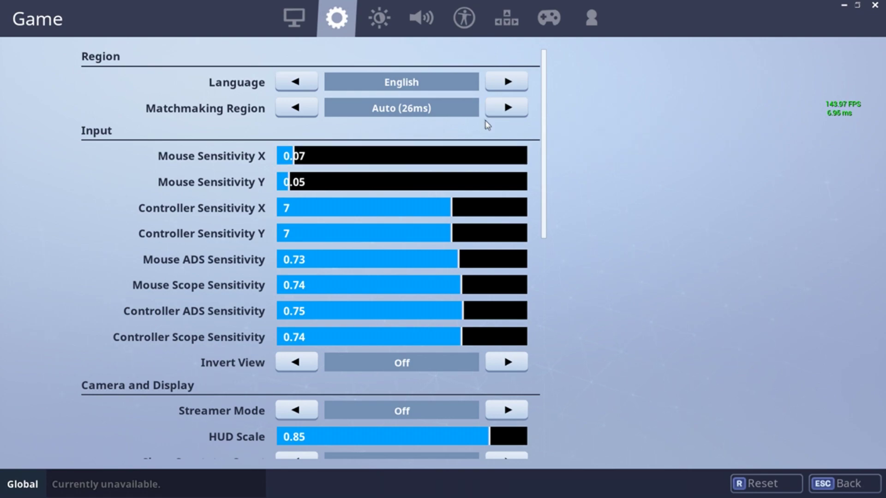
click(843, 484)
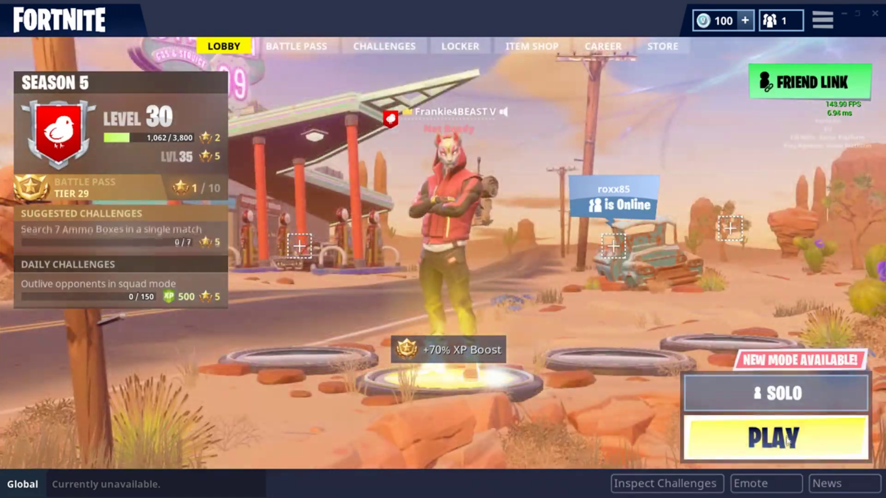
Press PLAY to matchmake into a Solo Battle Royale match
click(775, 438)
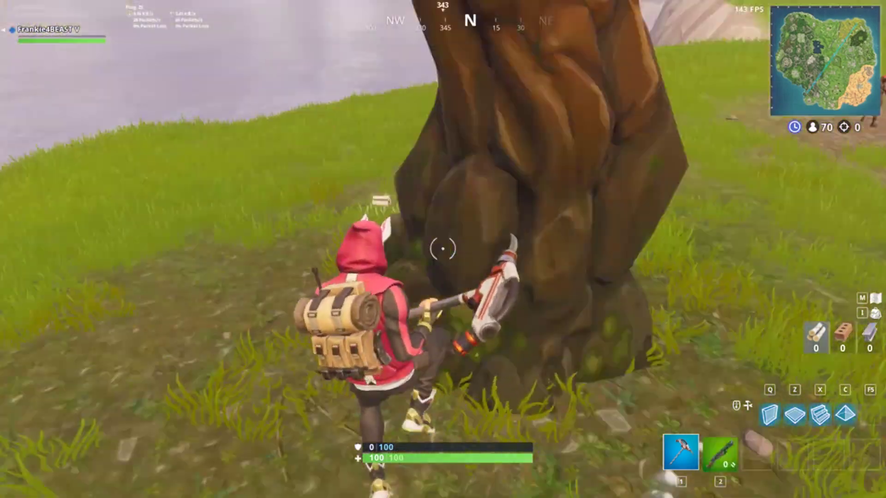
Strafe around the tree and pickaxe it down to harvest 67 wood
key(a)
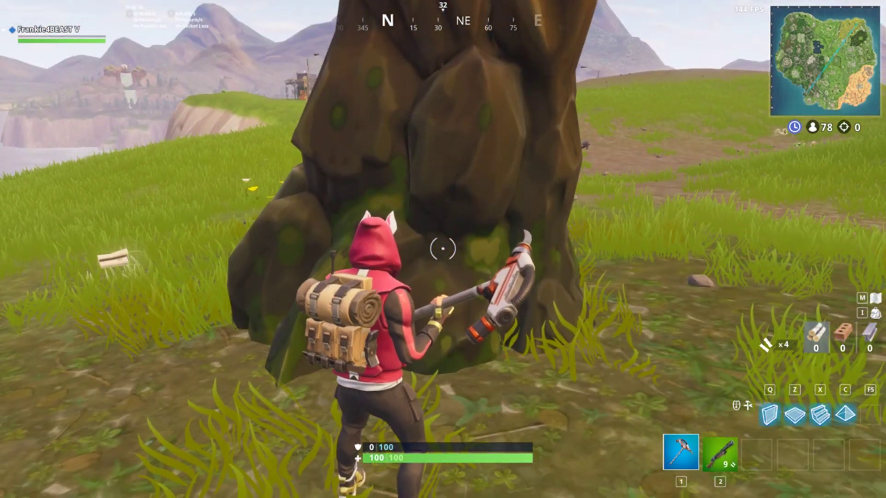
click(442, 249)
click(443, 249)
click(442, 249)
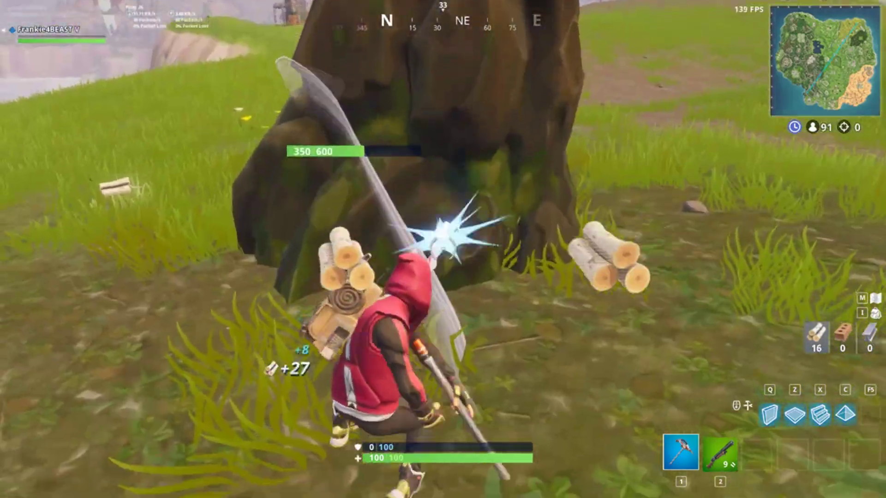
click(442, 249)
click(443, 249)
click(442, 249)
Equip the shotgun and run across the field and up the hill toward the trees
key(2)
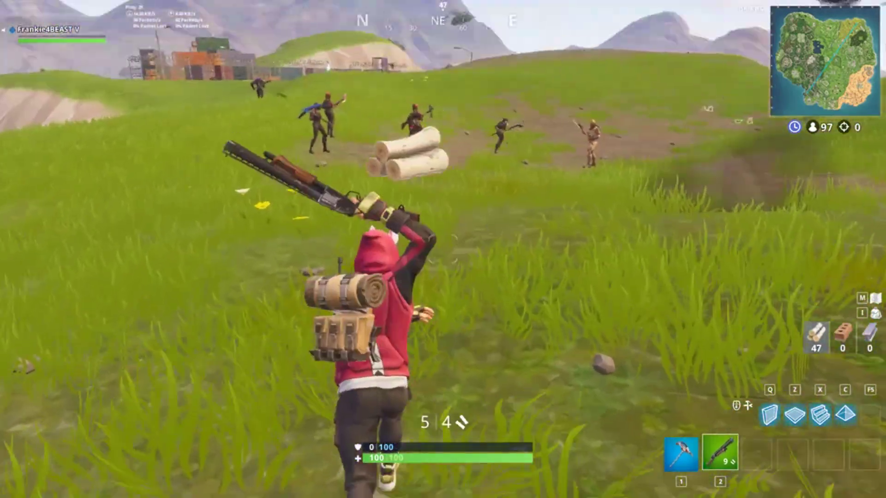
key(w)
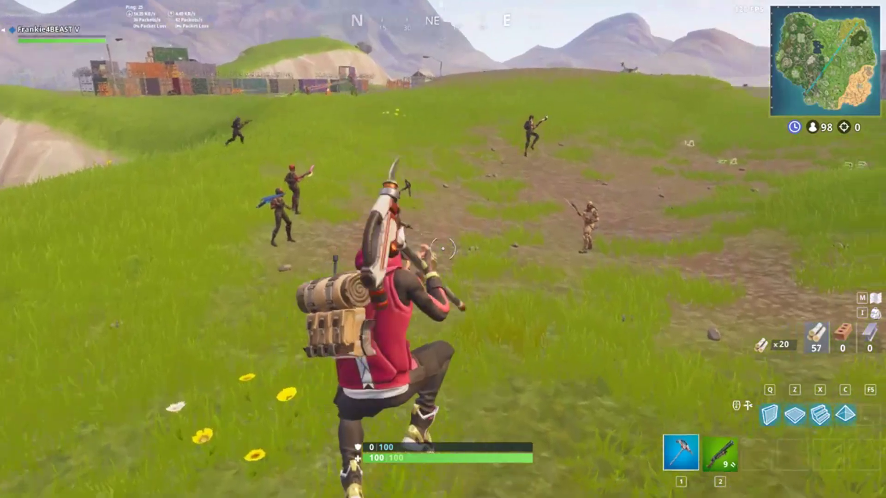
key(w)
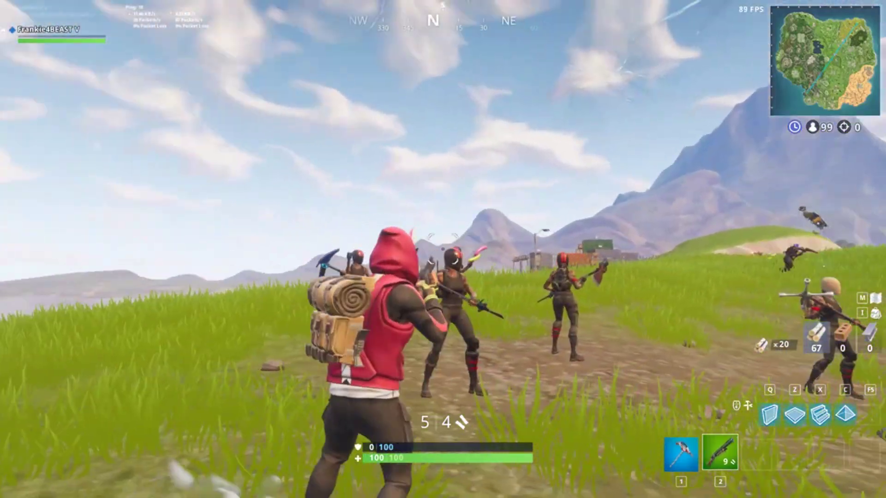
key(w)
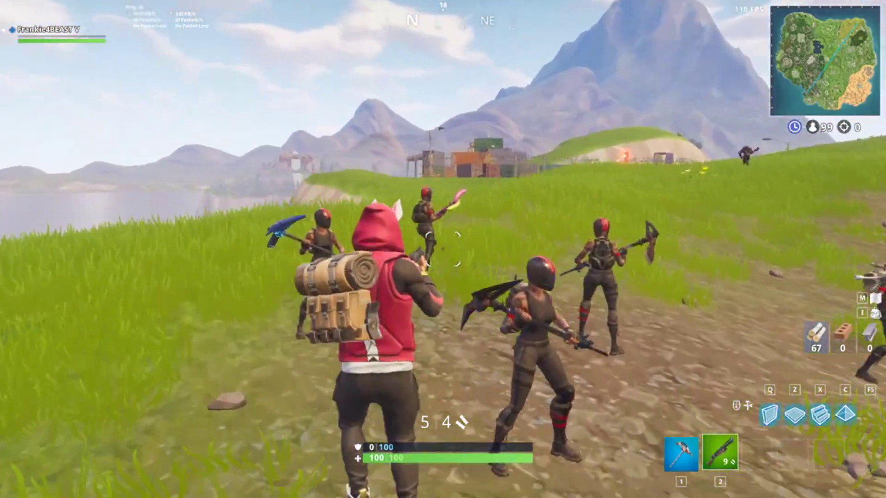
key(w)
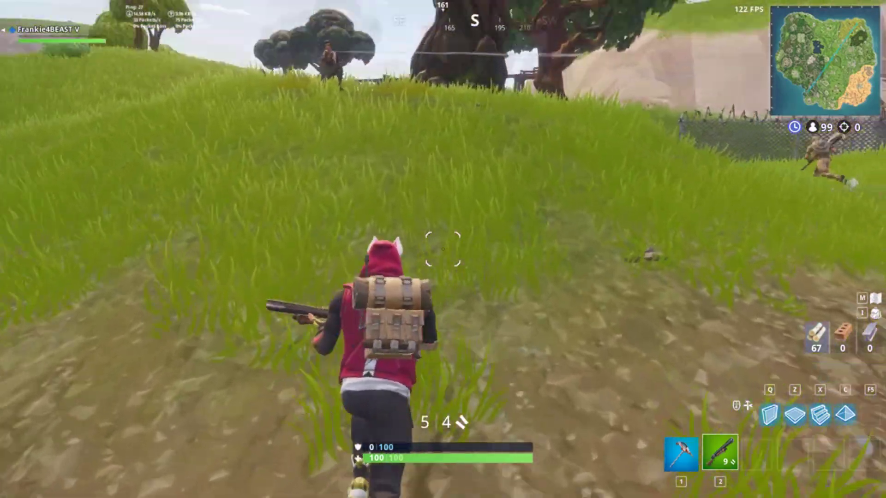
key(w)
key(w)
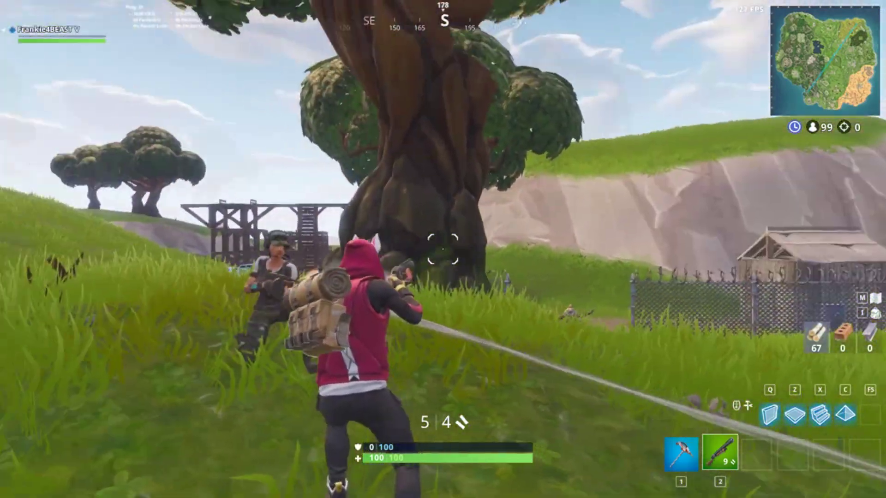